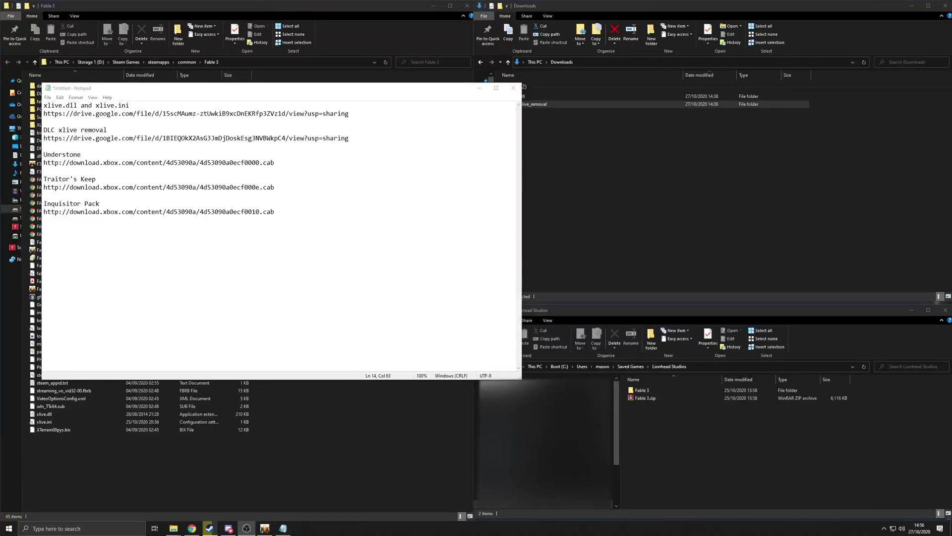
Step: Review the download links in the notes and highlight the DLC xlive removal link
drag(326, 228, 35, 109)
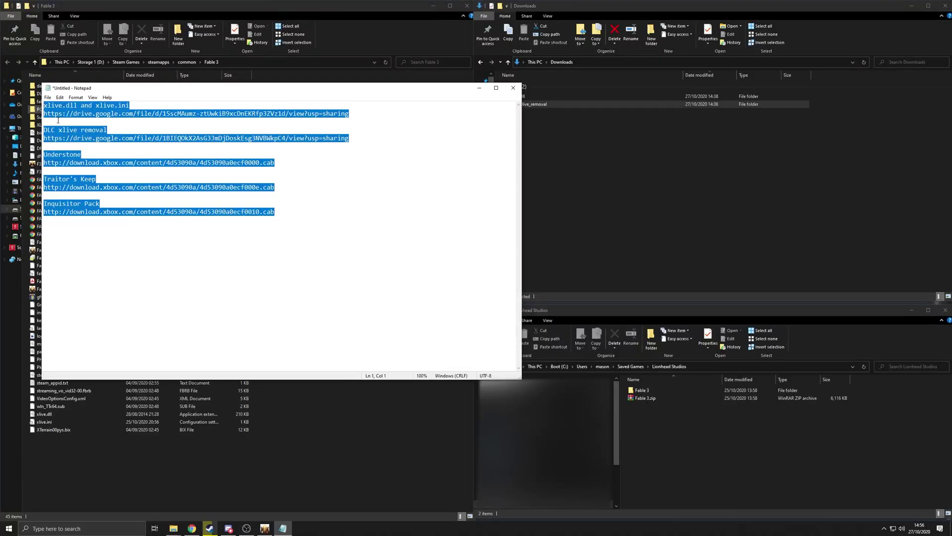
click(134, 139)
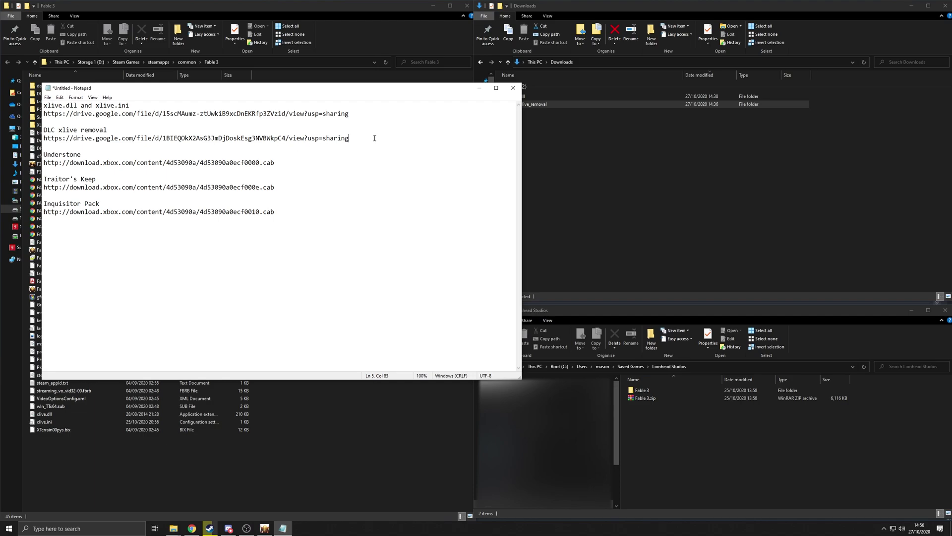
drag(374, 138, 44, 139)
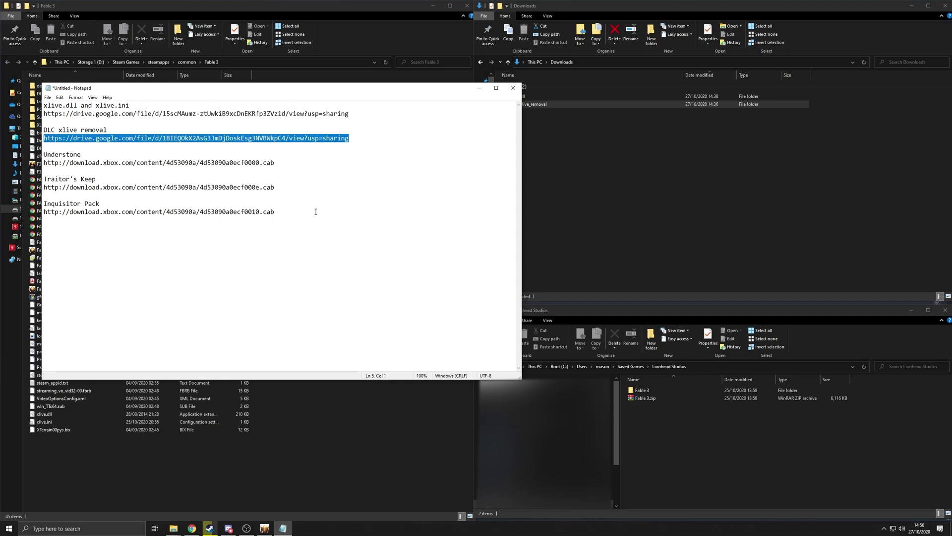
Step: Open the DLC_xlive_removal folder in Downloads and check the DLC folder inside it
click(594, 151)
double_click(546, 104)
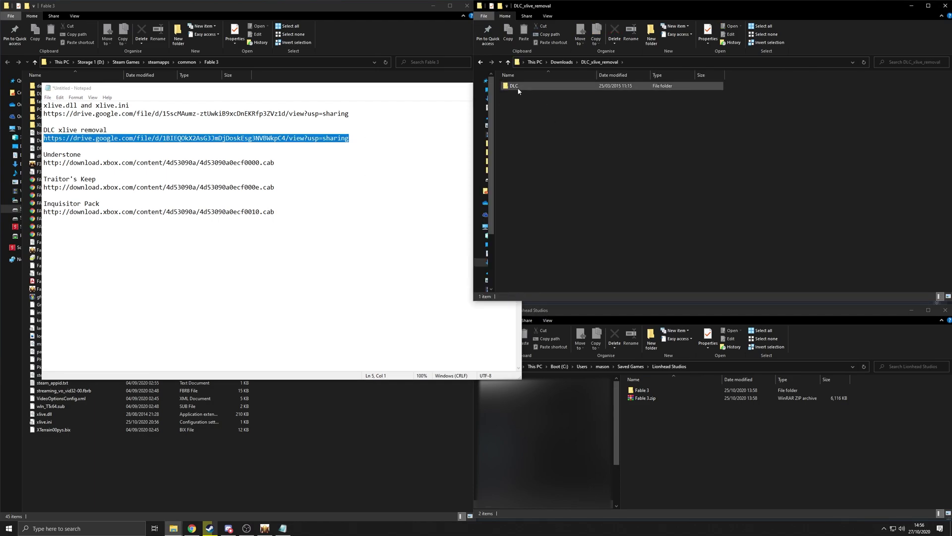
double_click(534, 83)
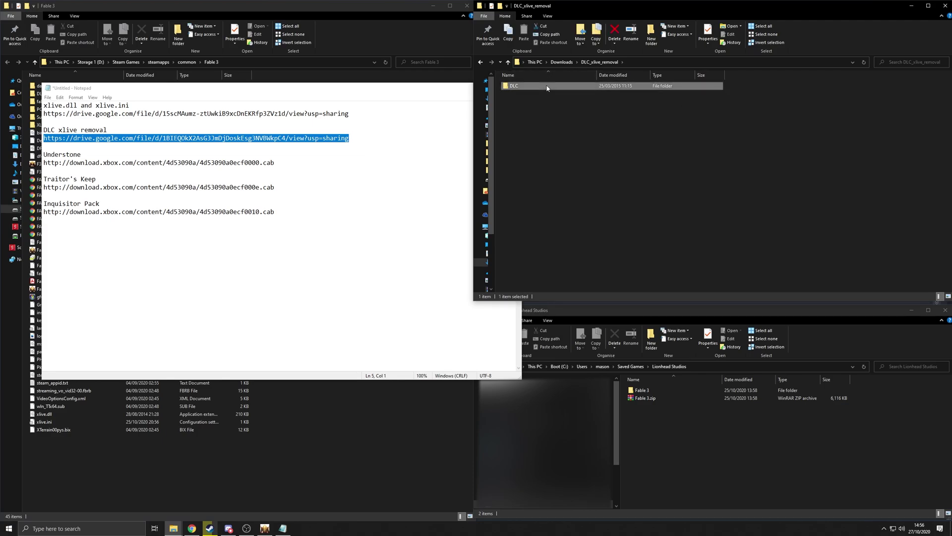
click(542, 87)
key(alt+Up)
Step: Open the DLC folder in the Fable 3 install directory and examine its three expansion folders and 90_DLC_xlive_removal
click(361, 429)
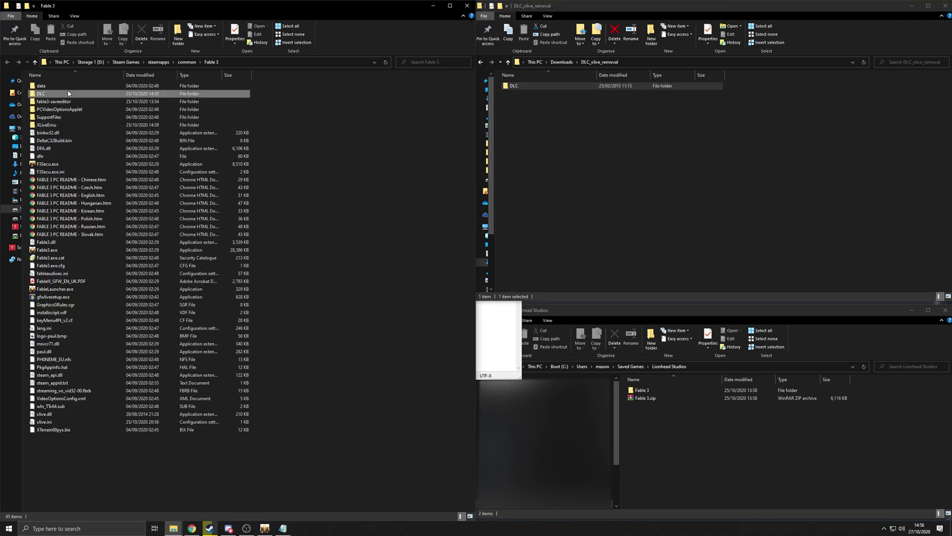
click(44, 93)
click(128, 65)
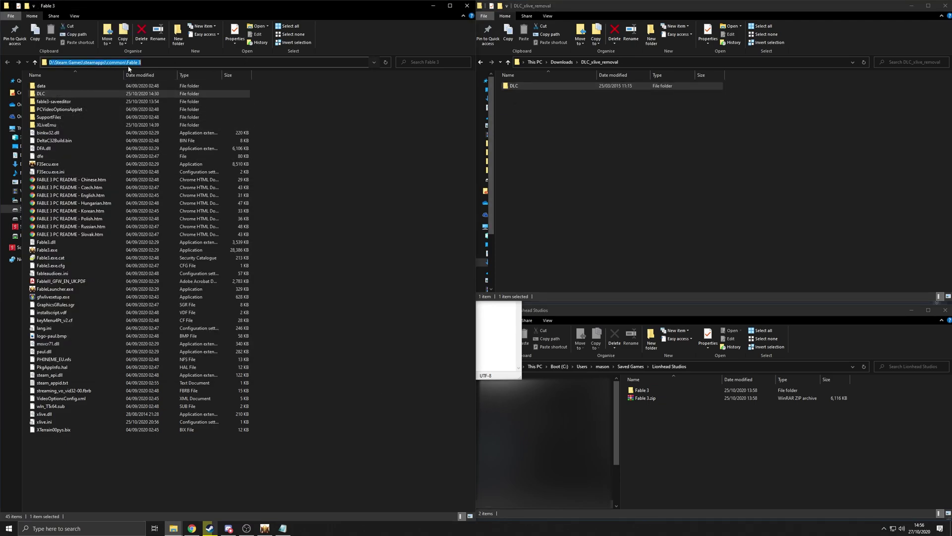
click(342, 159)
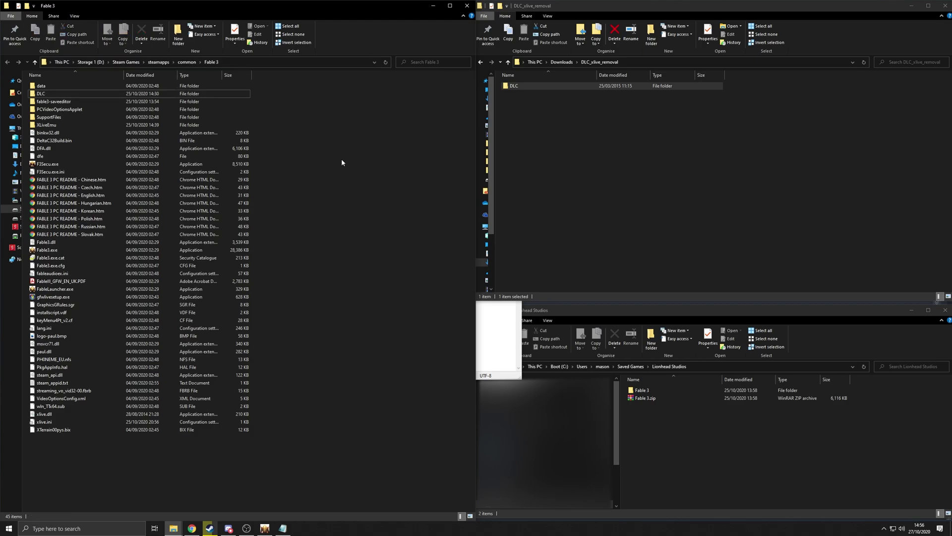
double_click(64, 94)
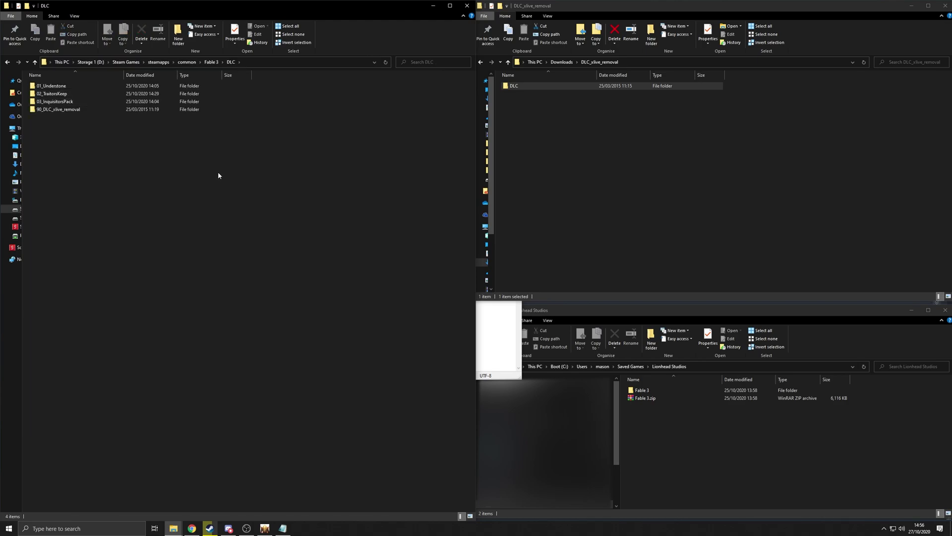
drag(257, 105, 261, 75)
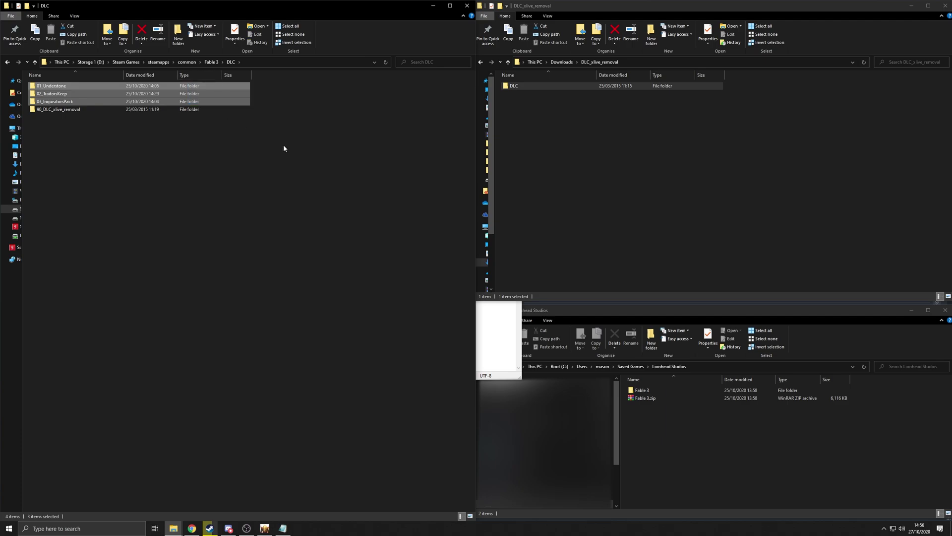
click(284, 148)
click(74, 109)
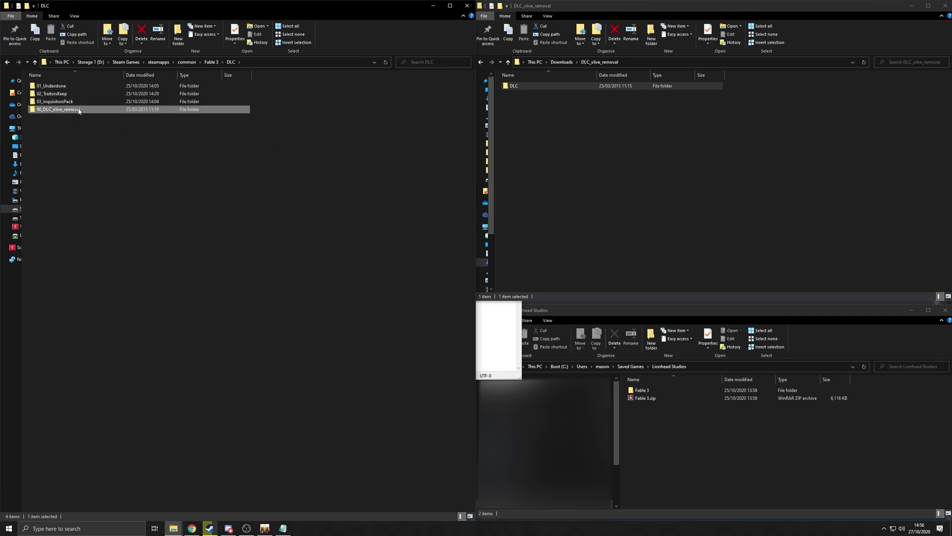
Step: Go back up to the Steam common folder and reopen the Fable 3 folder
click(211, 62)
click(187, 62)
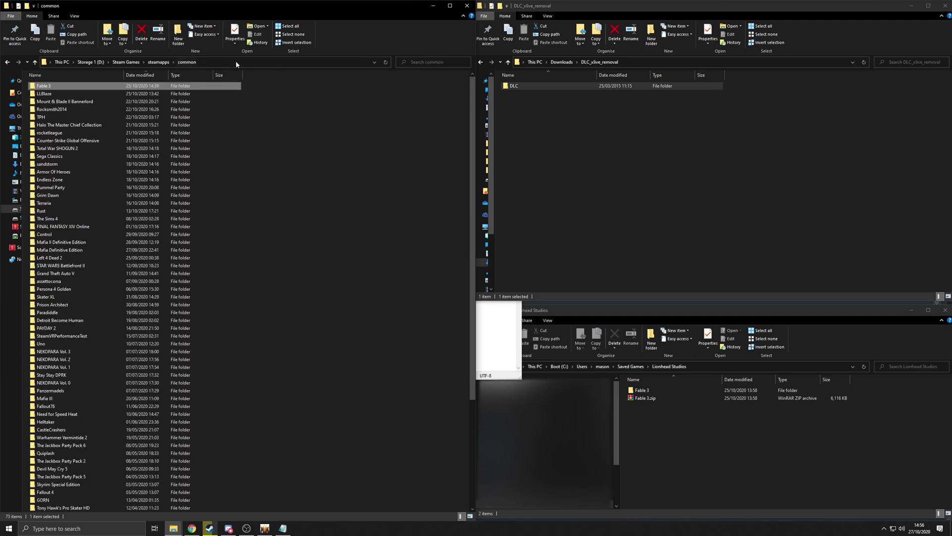
double_click(71, 90)
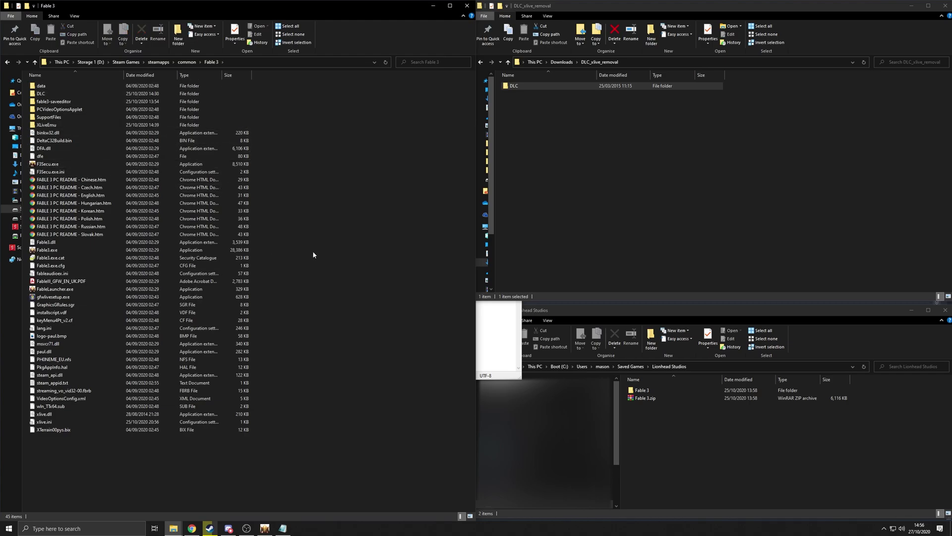
Step: Return the second file window to Downloads and highlight the xlive.dll and xlive.ini link in the notes
click(557, 131)
click(562, 62)
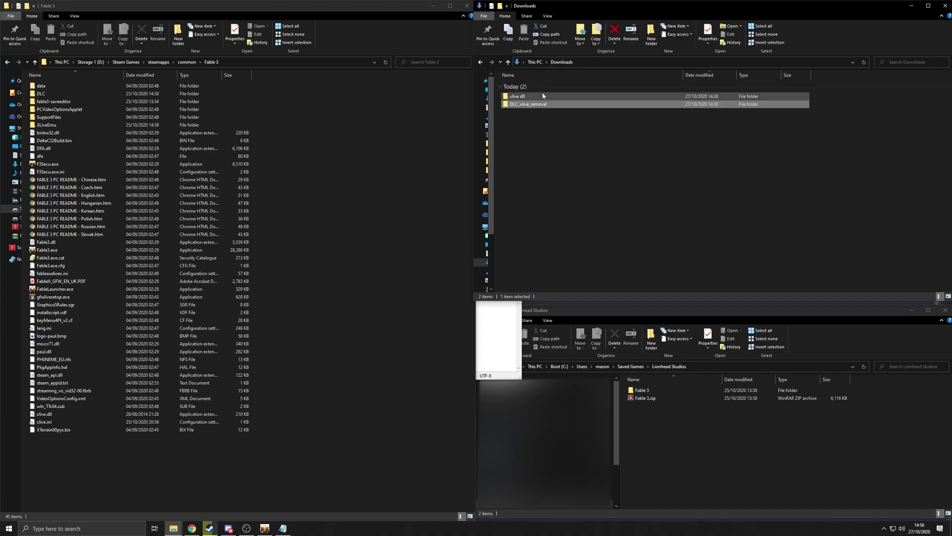
key(alt+Tab)
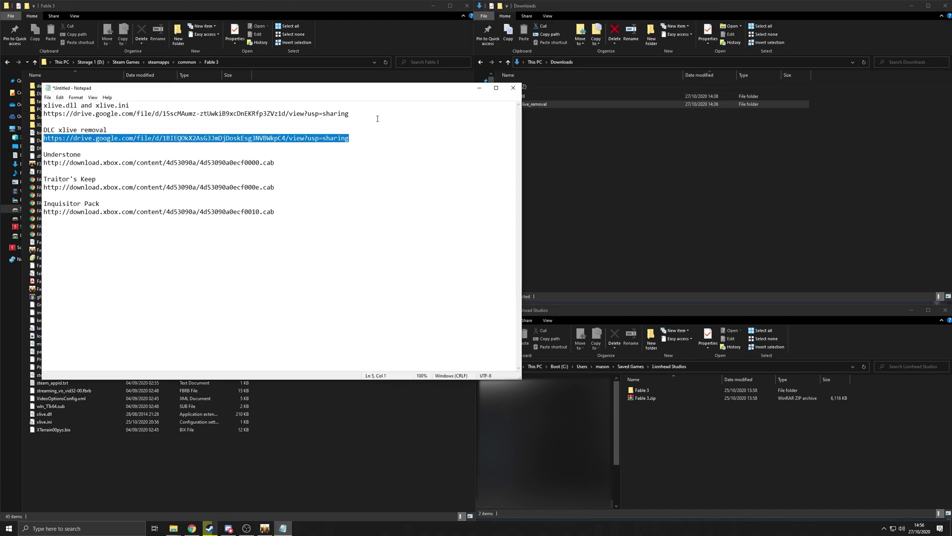
click(99, 119)
drag(44, 119, 43, 114)
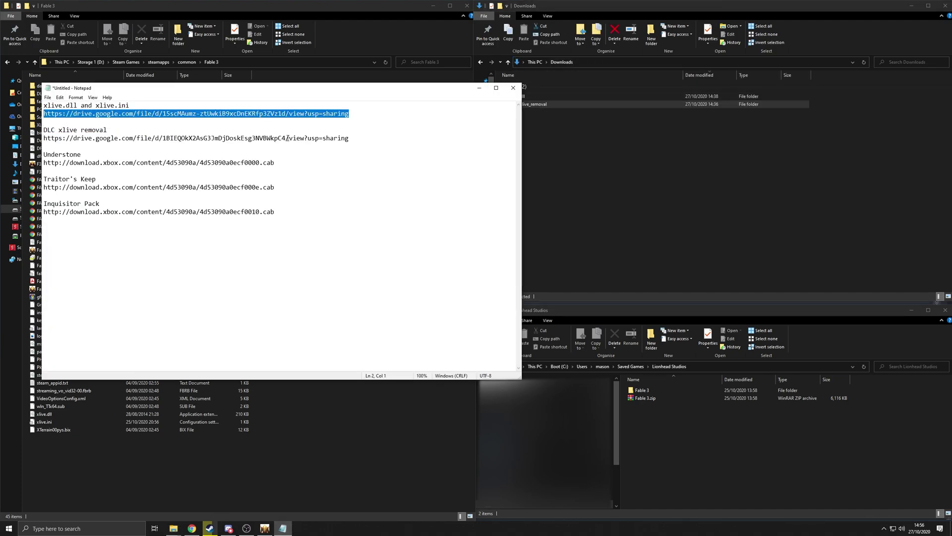
Step: Open the downloaded xlive dll folder, select xlive.dll and xlive.ini, and find the same two files in the Fable 3 folder
double_click(526, 97)
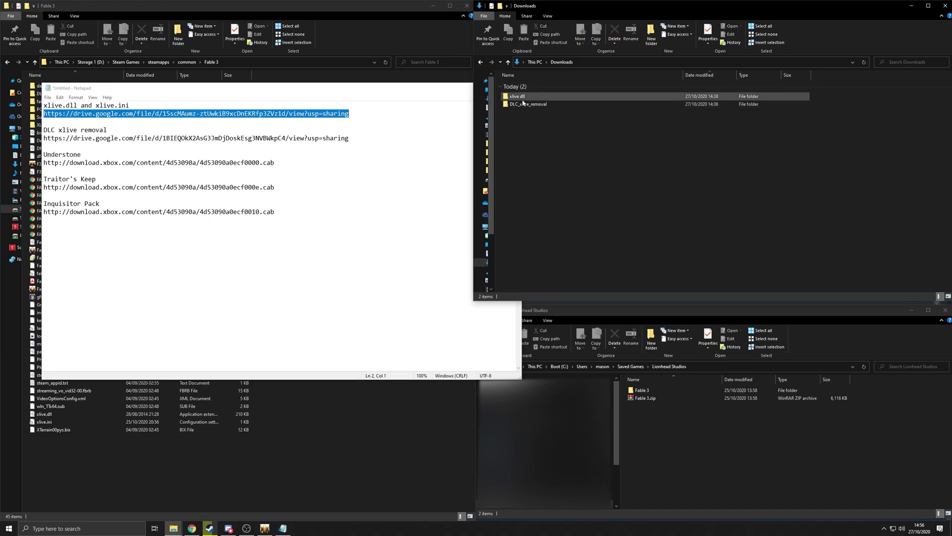
drag(555, 135, 508, 81)
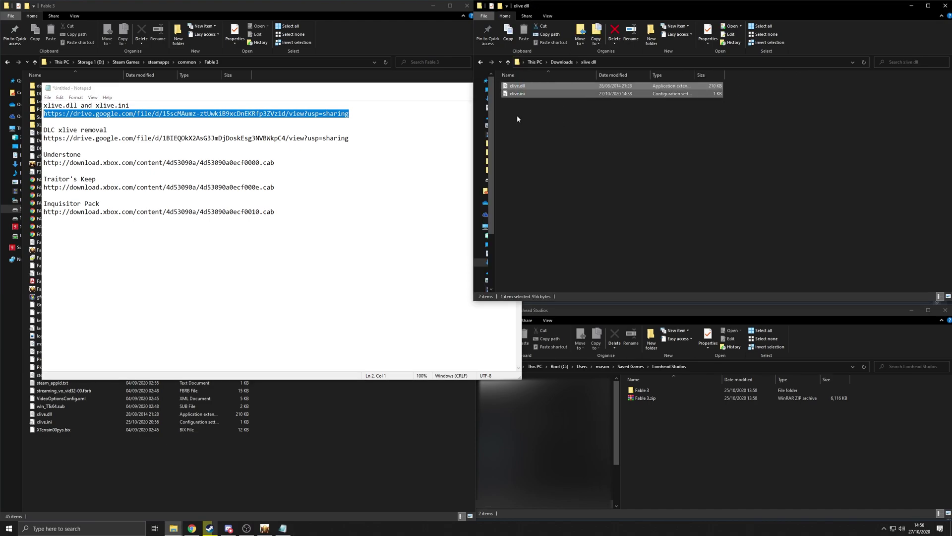
click(358, 434)
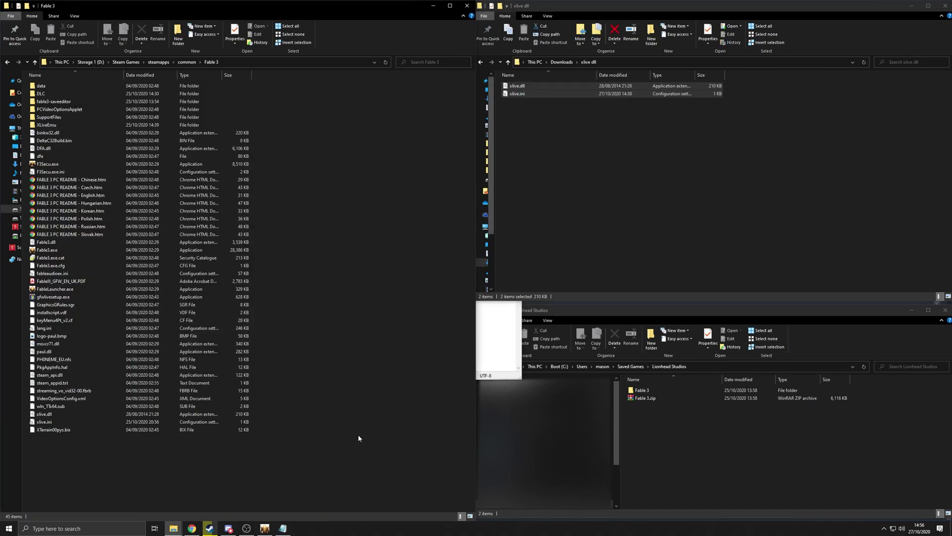
drag(261, 420, 157, 416)
Step: Open xlive.ini from the Fable 3 folder and highlight the profile xuid 1 value in the Account data section
double_click(122, 421)
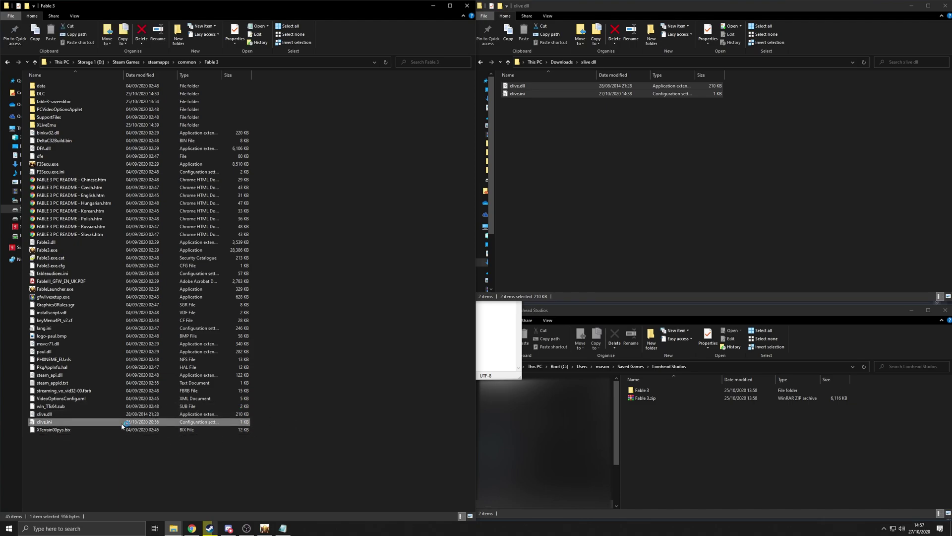
scroll(169, 281, down, 3)
scroll(169, 281, up, 2)
drag(167, 293, 108, 293)
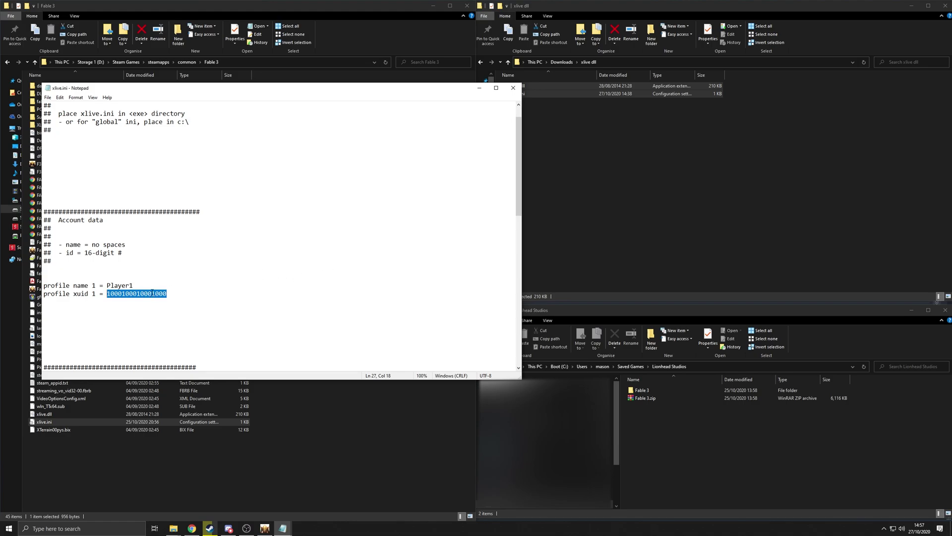
click(670, 357)
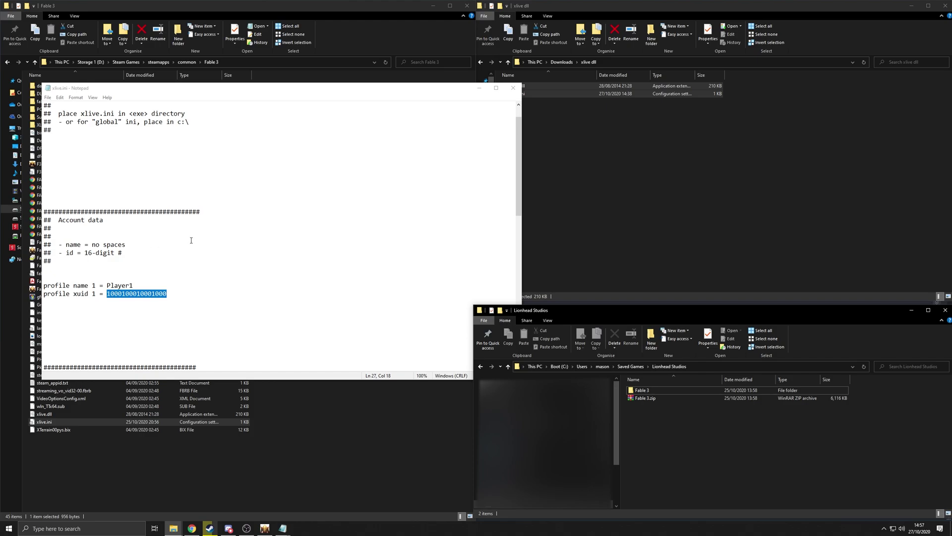
click(151, 295)
drag(198, 296, 106, 293)
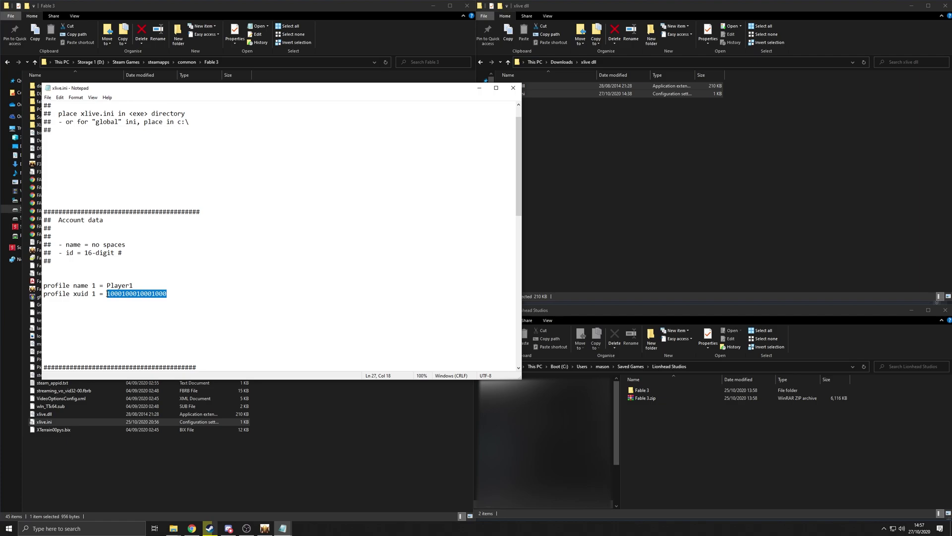
Step: Open the Fable 3 folder under Lionhead Studios saved games and check the name of its save profile folder
click(678, 443)
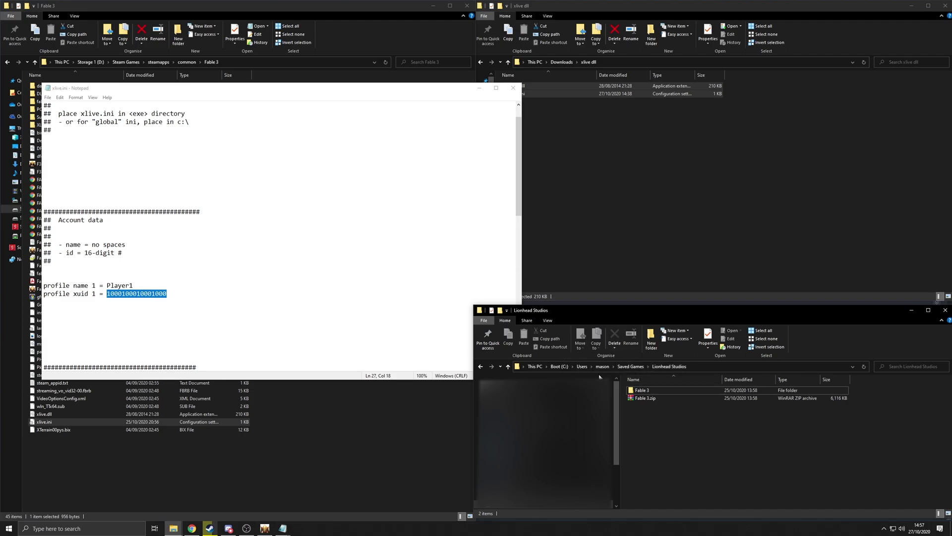
click(665, 396)
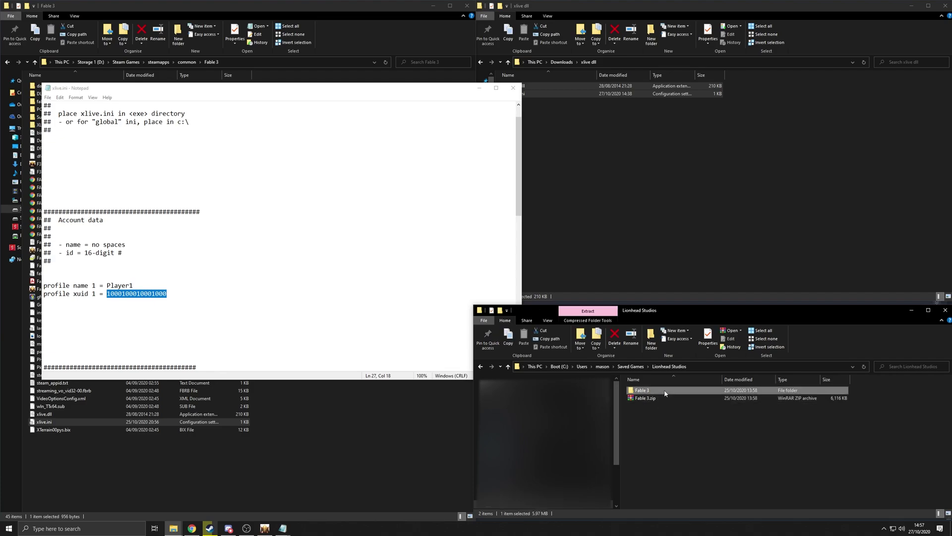
click(665, 391)
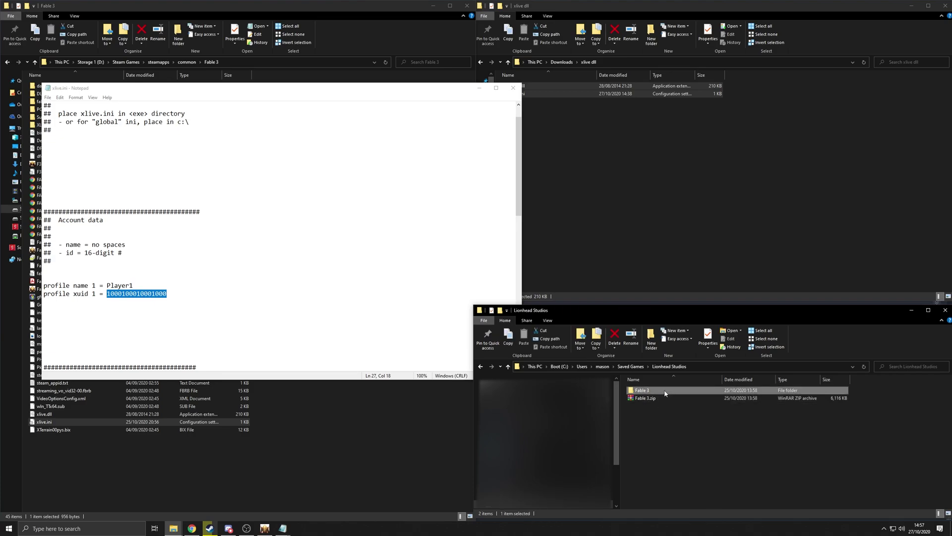
double_click(665, 391)
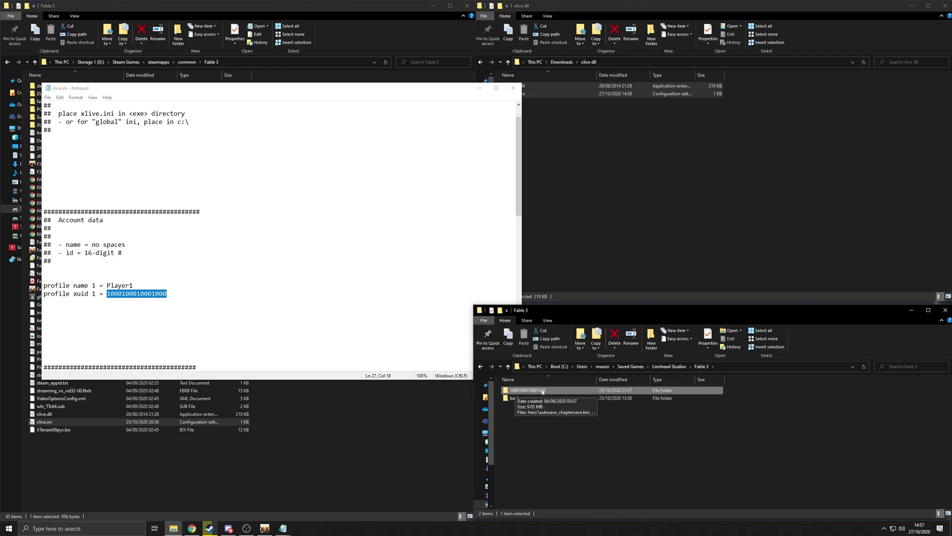
Step: Recheck the profile xuid 1 value in xlive.ini against the save folder name and close the file
click(137, 296)
drag(167, 293, 106, 294)
click(171, 287)
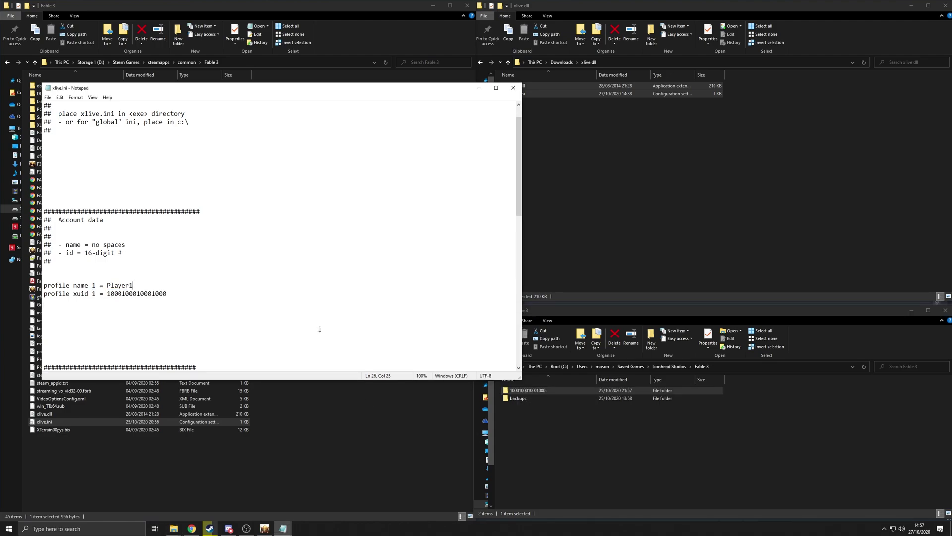
click(513, 88)
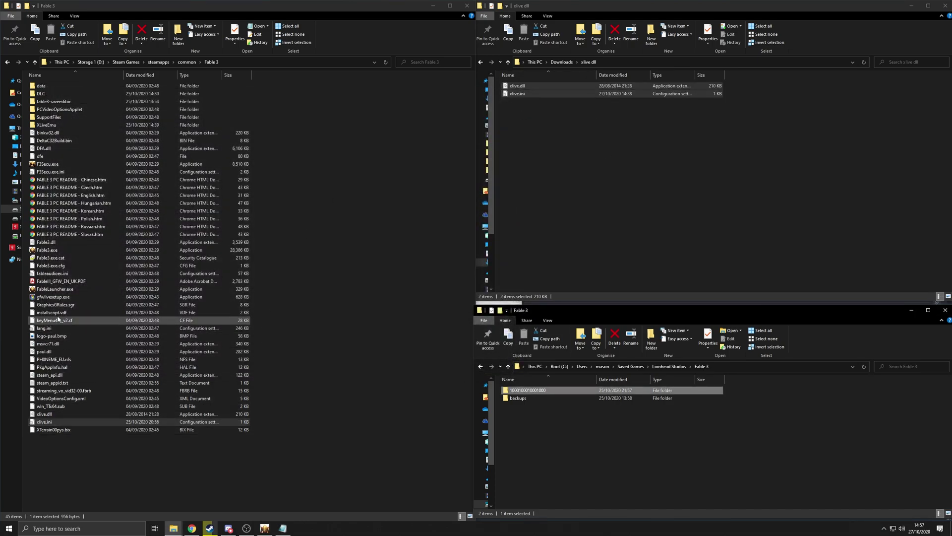
Step: Locate gfwlivesetup.exe, xlive.dll and xlive.ini in the Fable 3 install folder
click(50, 296)
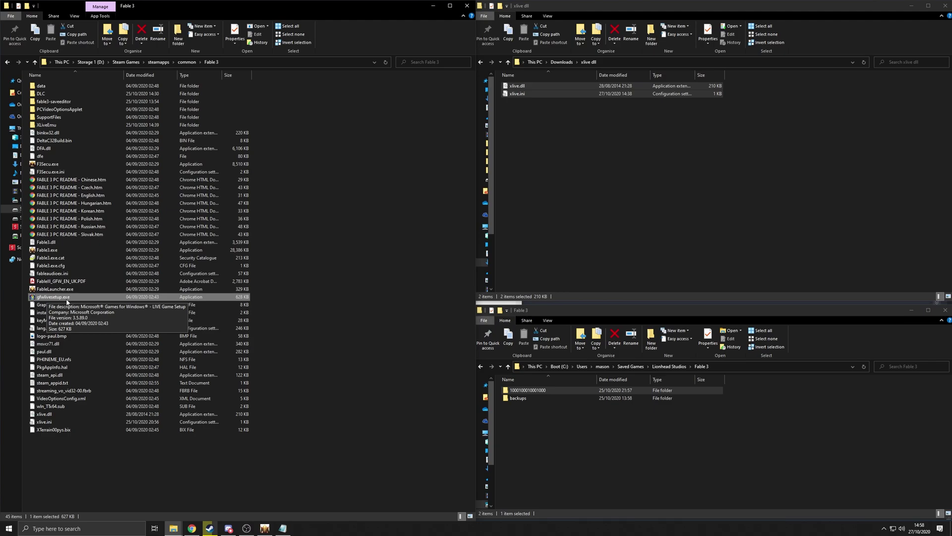
drag(258, 422, 151, 414)
click(74, 297)
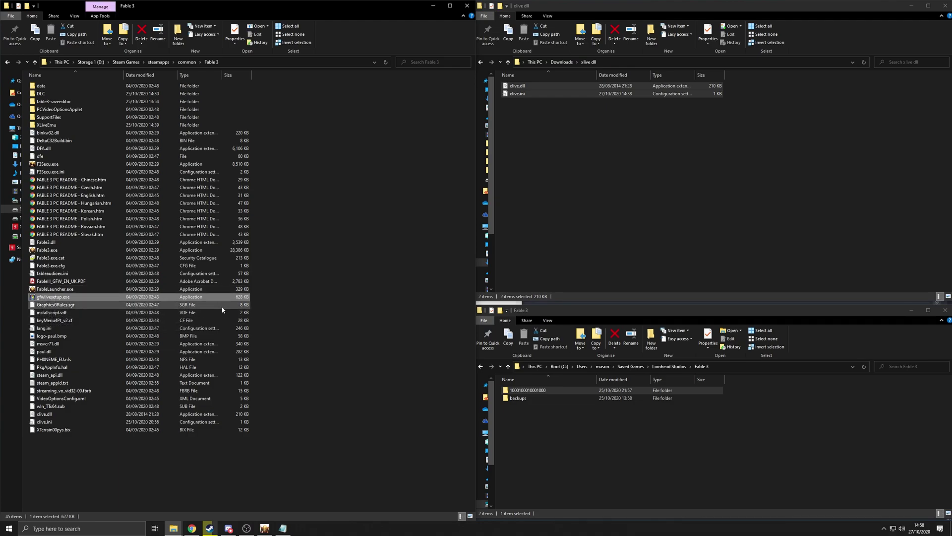
drag(258, 418, 391, 327)
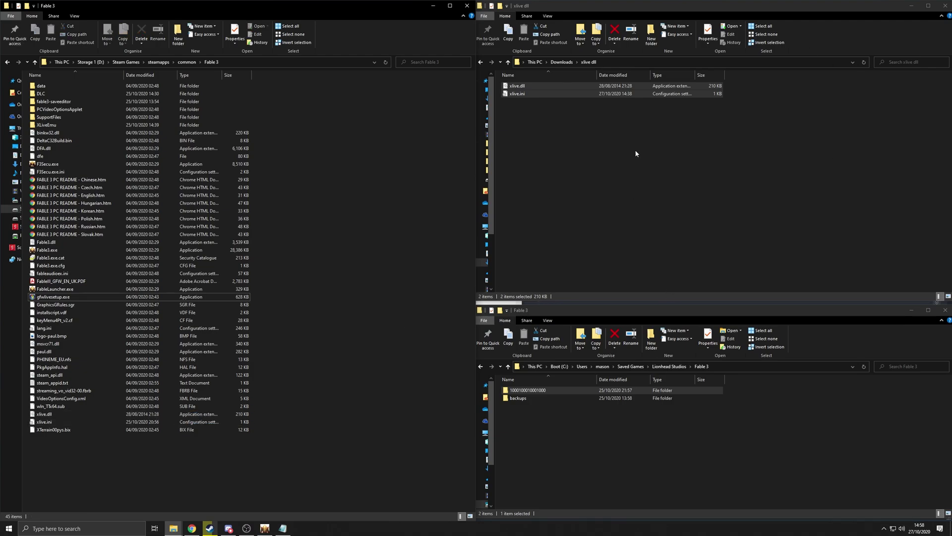
Step: Bring back the link notes and highlight the Understone, Traitor's Keep and Inquisitor Pack download links
click(283, 528)
click(365, 210)
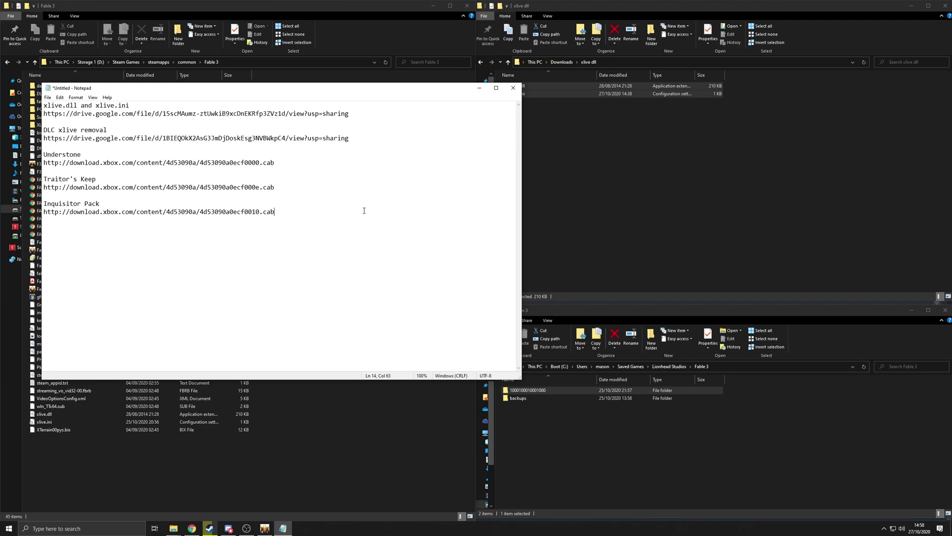
drag(366, 210, 45, 155)
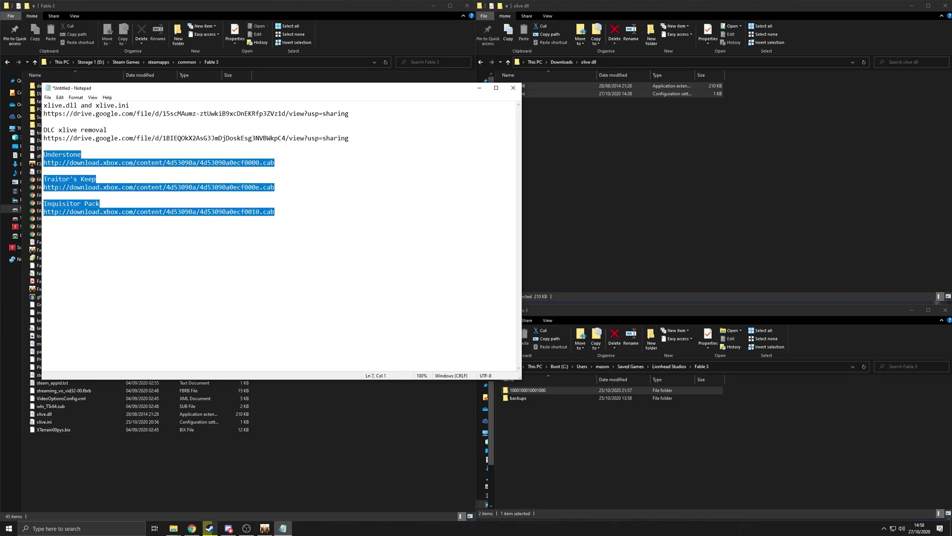
click(128, 163)
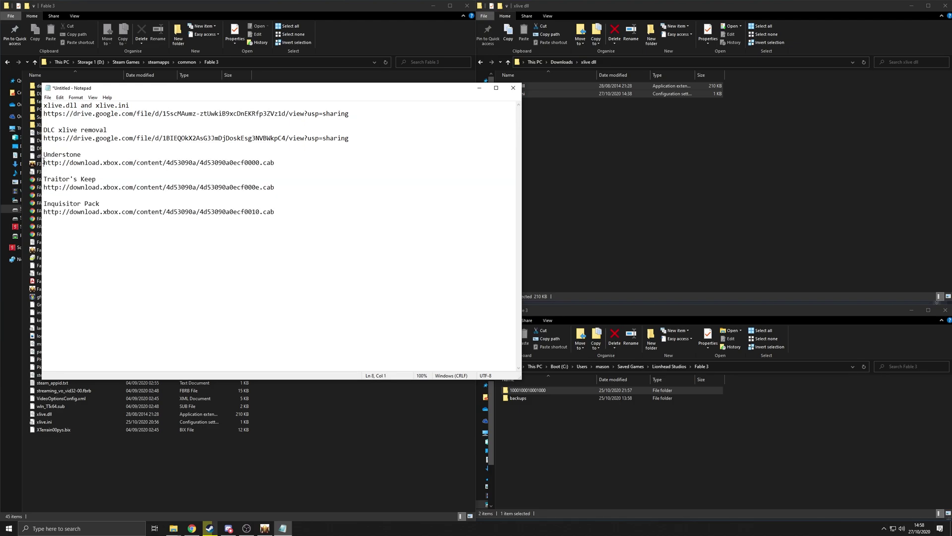
Step: Highlight the Understone download link and its 4d53090a0ecf0000.cab file name in the link notes
drag(43, 163, 167, 165)
click(298, 163)
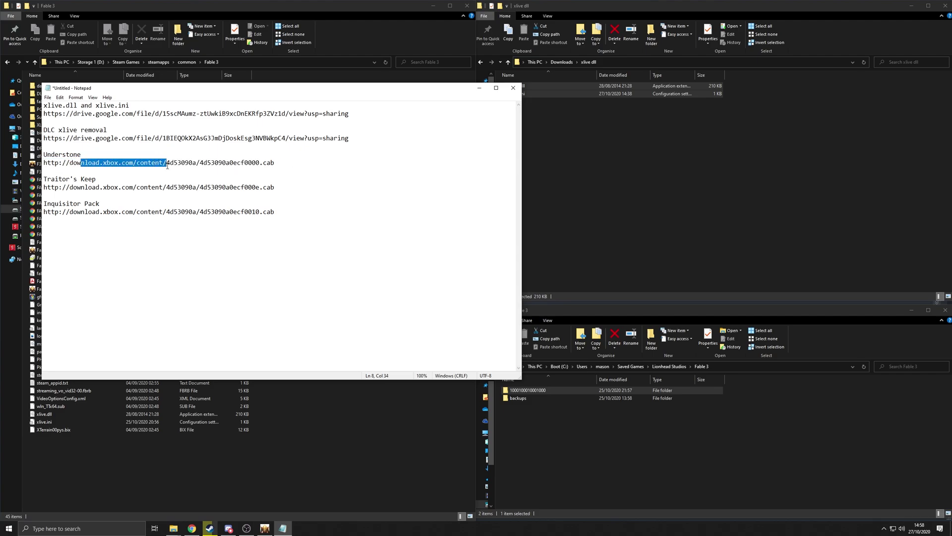
click(275, 162)
drag(274, 163, 200, 162)
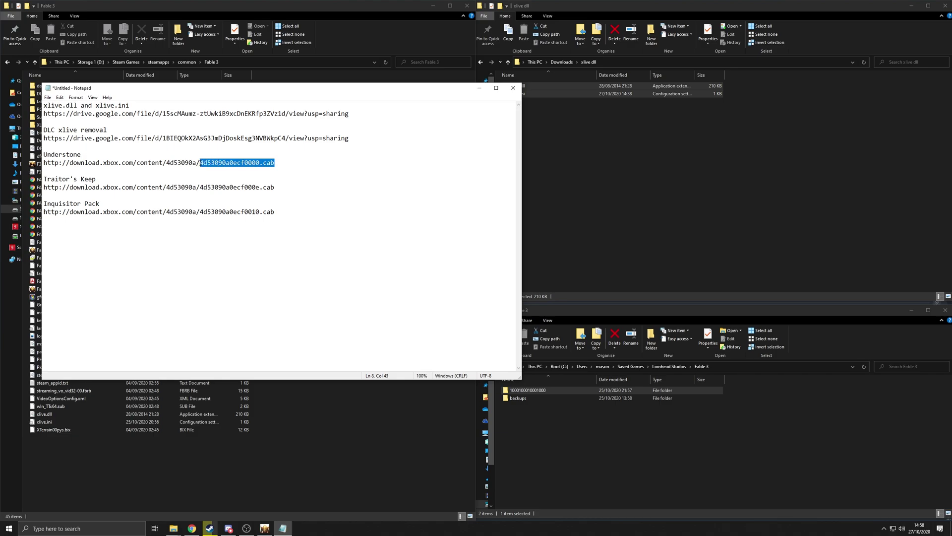
click(200, 162)
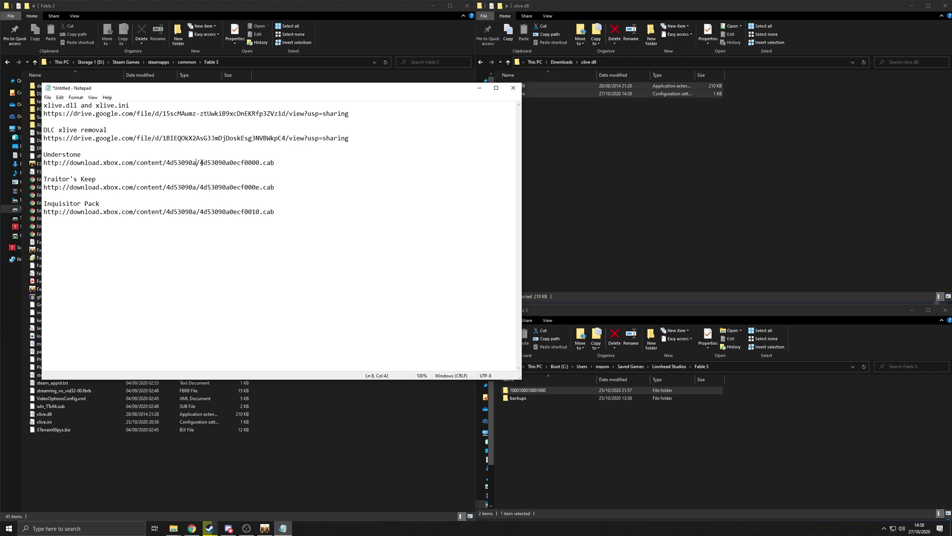
drag(200, 163, 274, 163)
click(277, 162)
Step: Move the link notes aside and open the DLC folder inside the Fable 3 install folder
drag(278, 90, 692, 104)
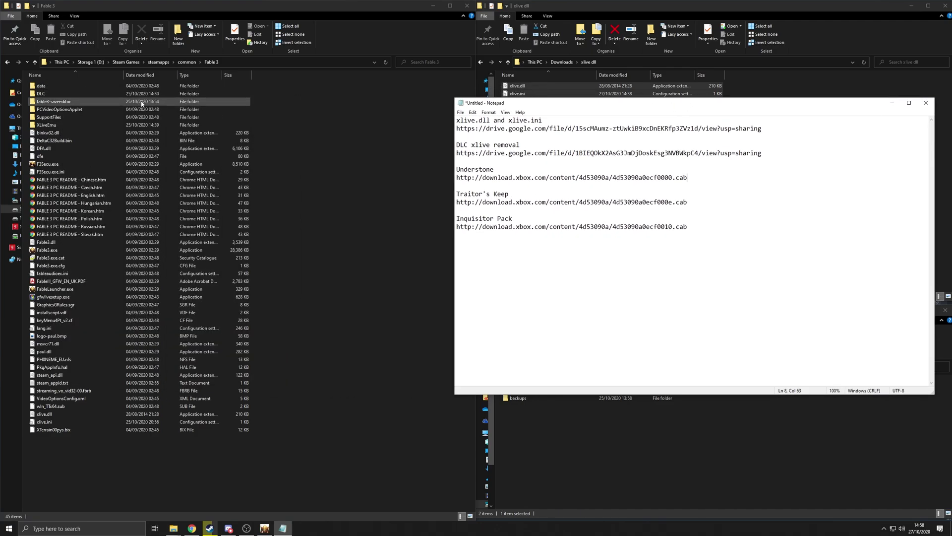
drag(673, 178, 620, 178)
double_click(41, 94)
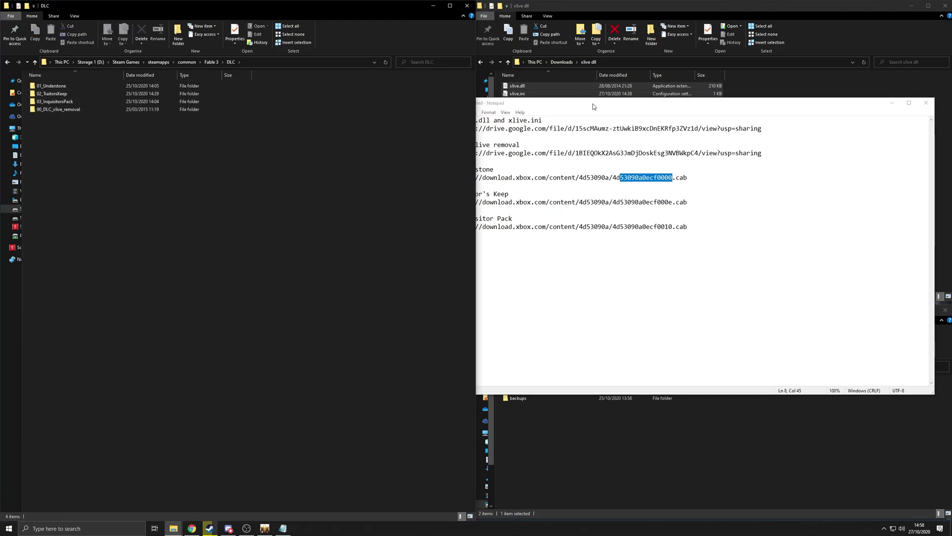
drag(593, 106, 610, 105)
click(747, 174)
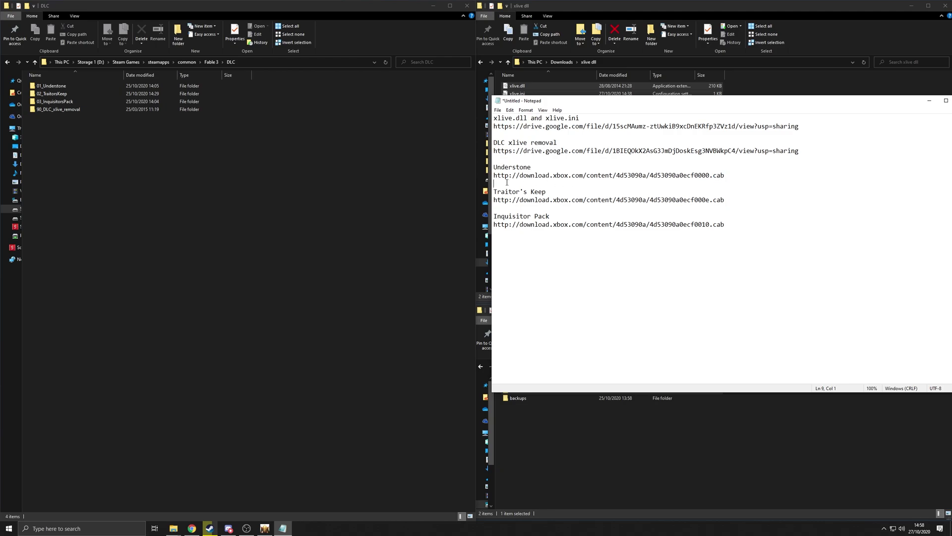
Step: Highlight the Traitor's Keep and Inquisitor Pack .cab links in the notes, keeping the DLC folder list uncovered
drag(507, 183, 504, 176)
drag(749, 202, 568, 200)
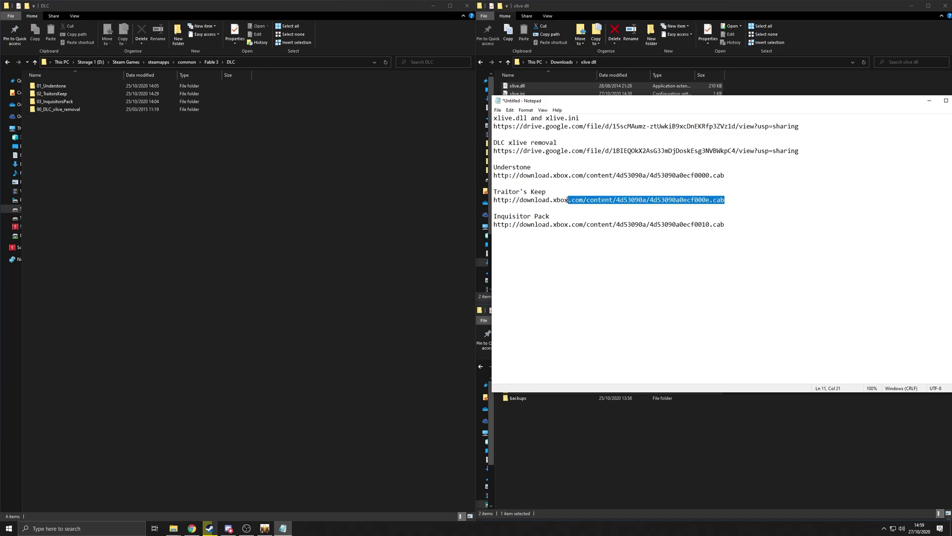
drag(750, 223, 617, 224)
click(749, 222)
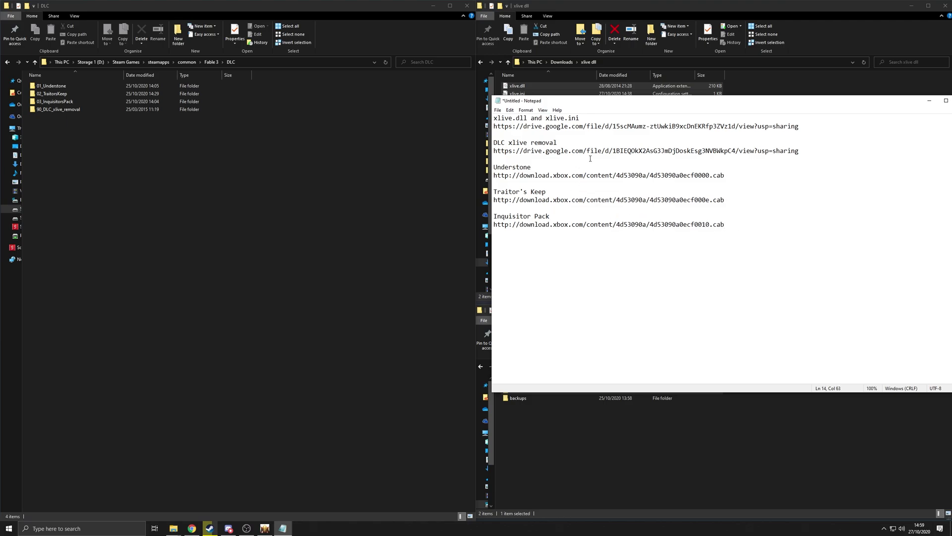
drag(652, 102, 621, 101)
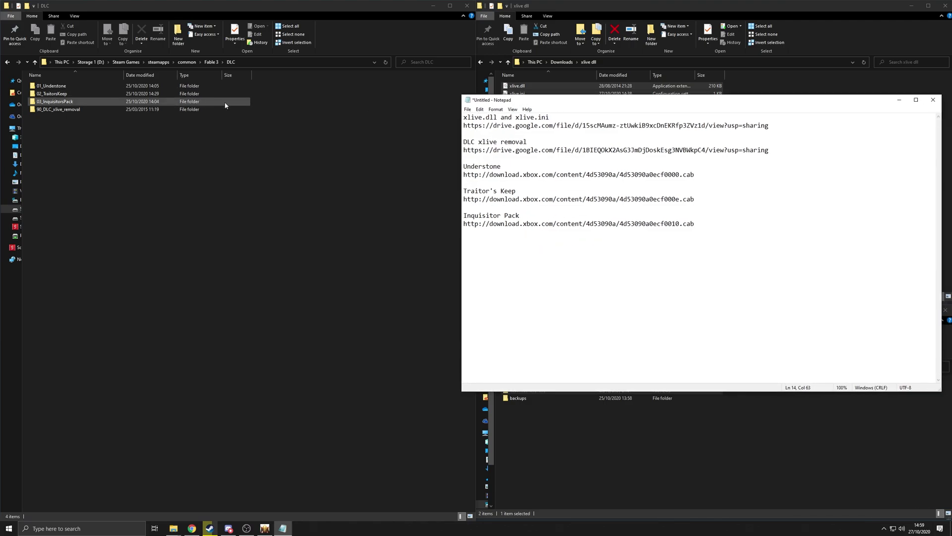
Step: Check the contents of the 03_InquisitorsPack, 02_TraitorsKeep and 01_Understone folders and return to the Fable 3 install folder
double_click(180, 101)
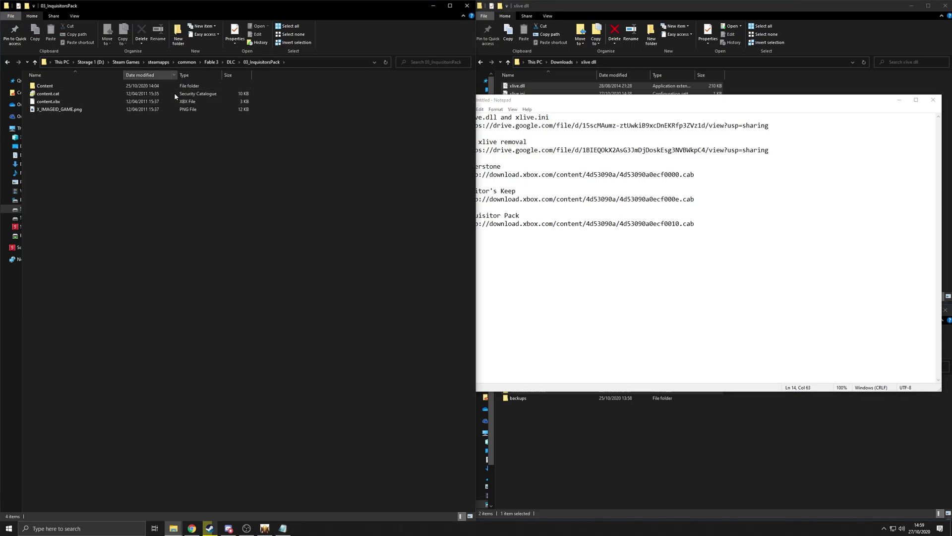
click(231, 62)
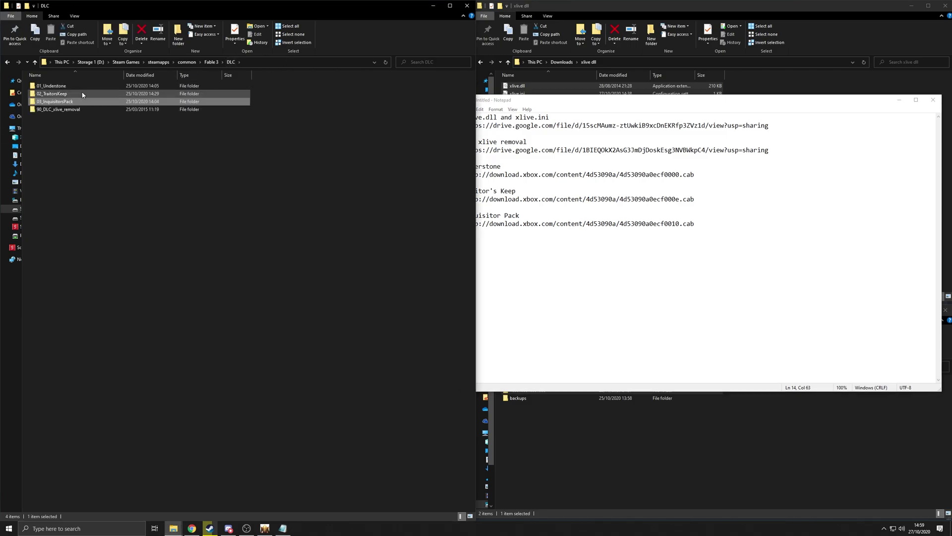
double_click(82, 94)
click(230, 63)
double_click(75, 84)
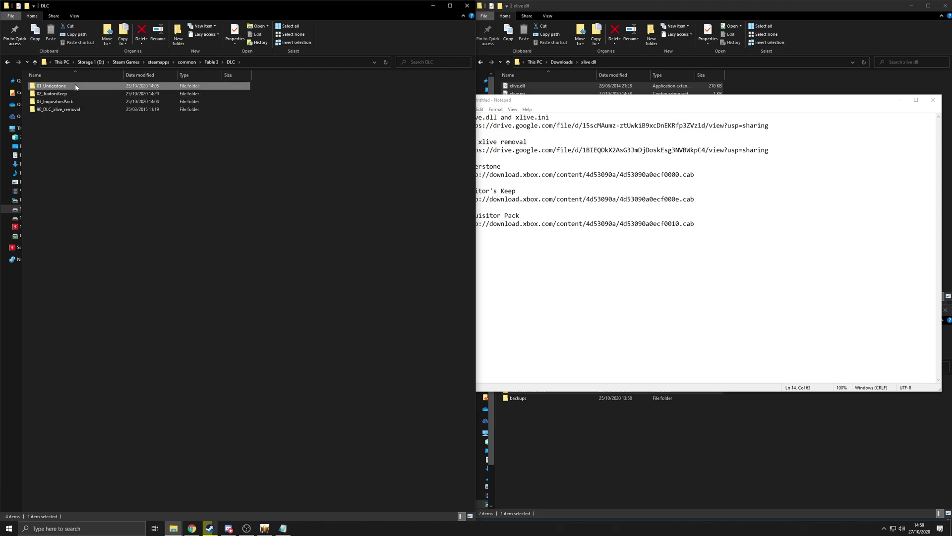
click(231, 62)
click(211, 62)
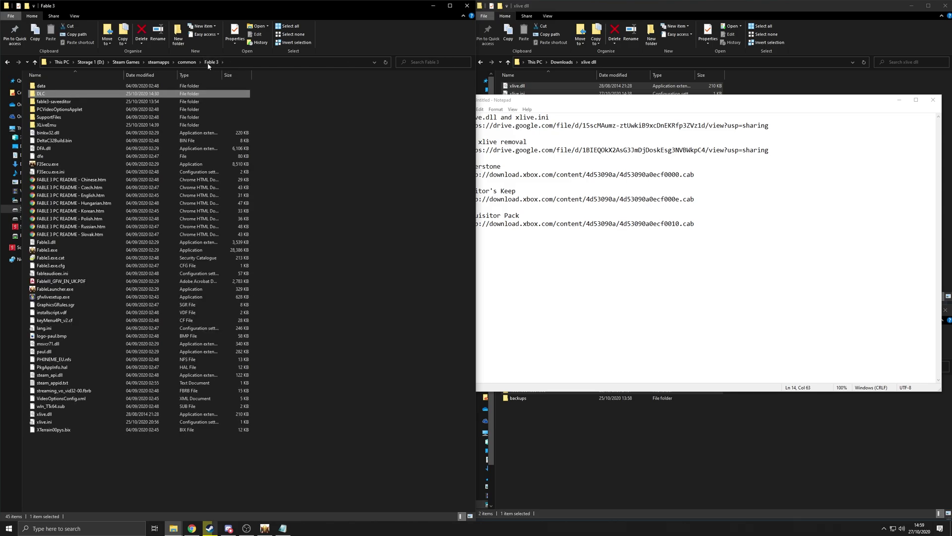
click(580, 223)
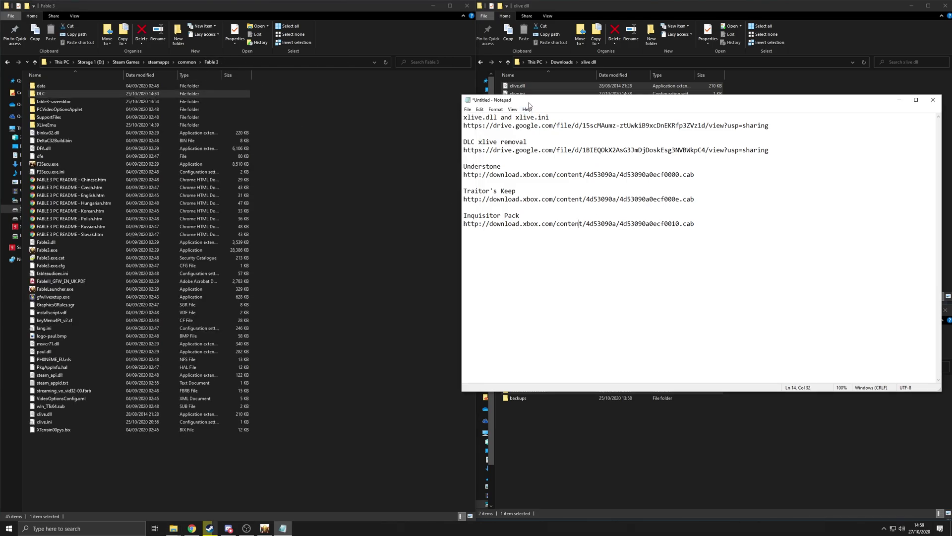
drag(522, 102, 543, 100)
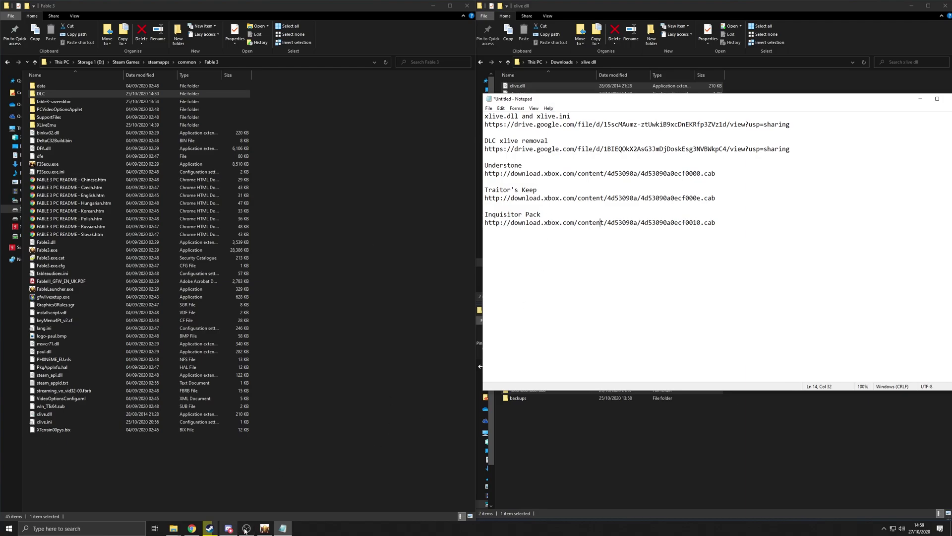
Step: Switch to the running Fable 3 game and browse the dog breed potions down to the Clockwork Dog Potion, closing the dog screen
click(265, 529)
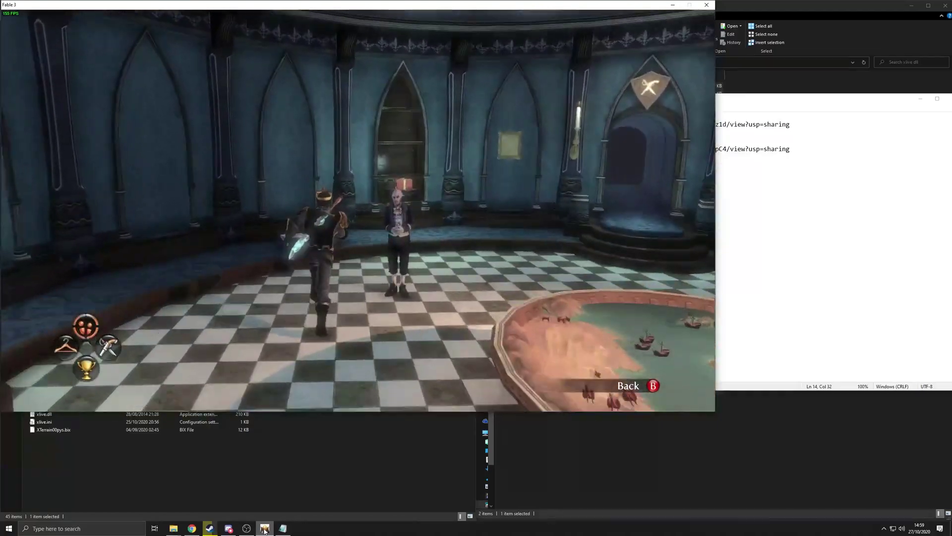
key(Down)
key(Down)
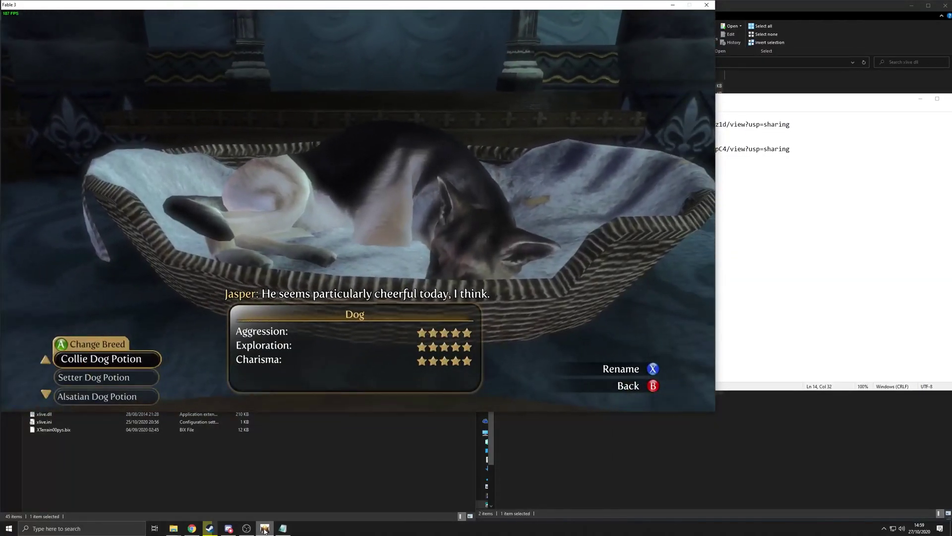
key(Down)
key(Down)
key(Down)
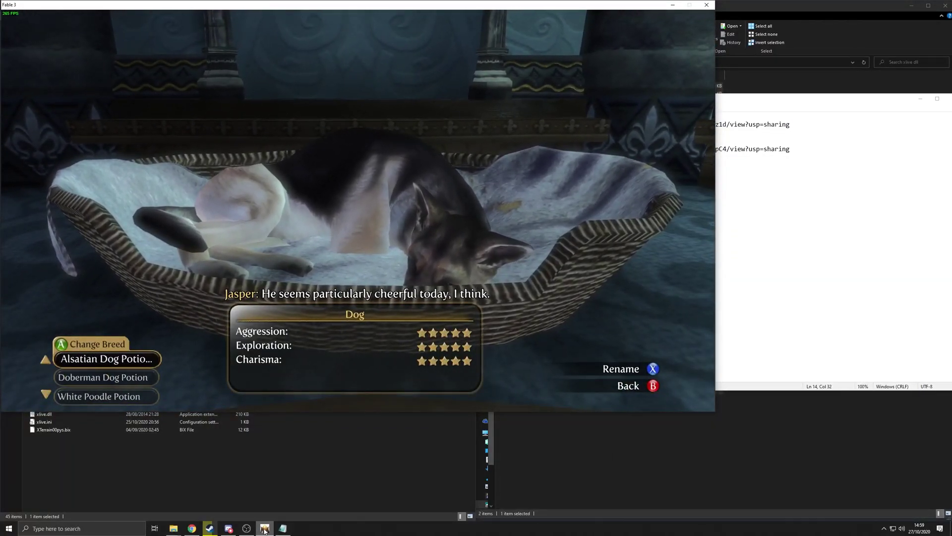
key(Down)
key(Down)
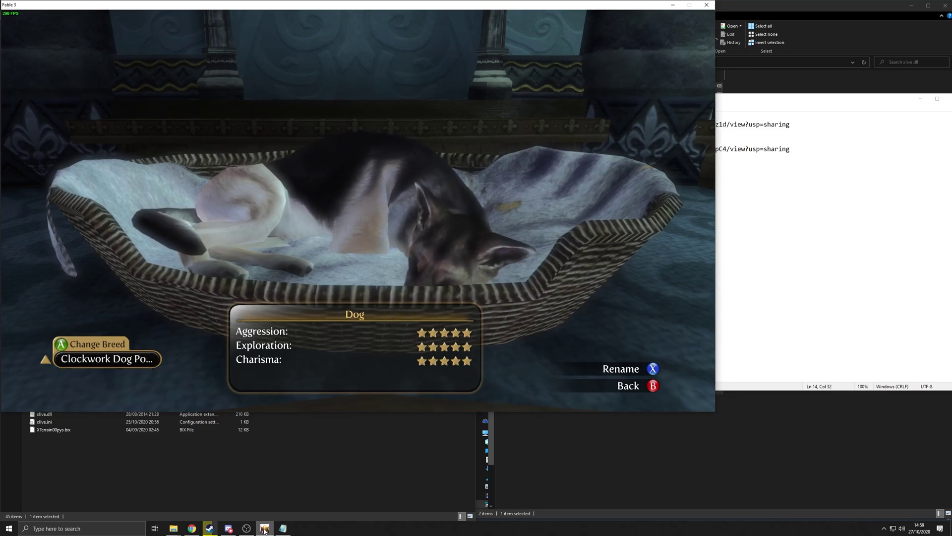
key(Escape)
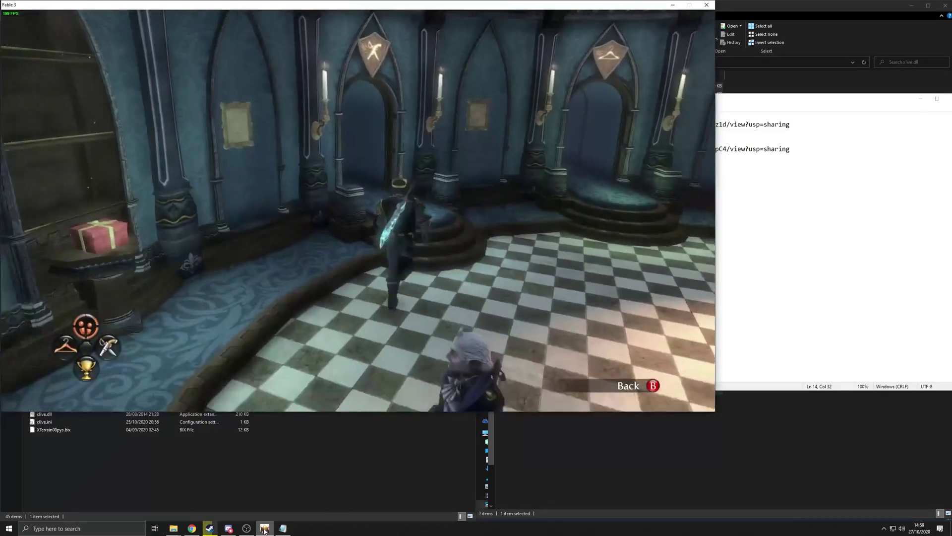